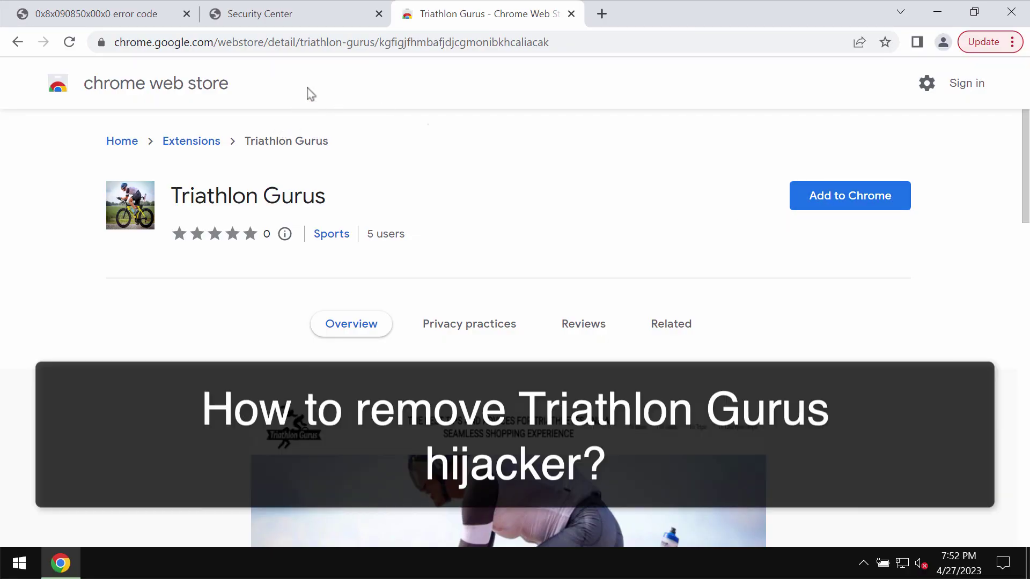
scroll(514, 354, "down", 5)
scroll(513, 354, "down", 4)
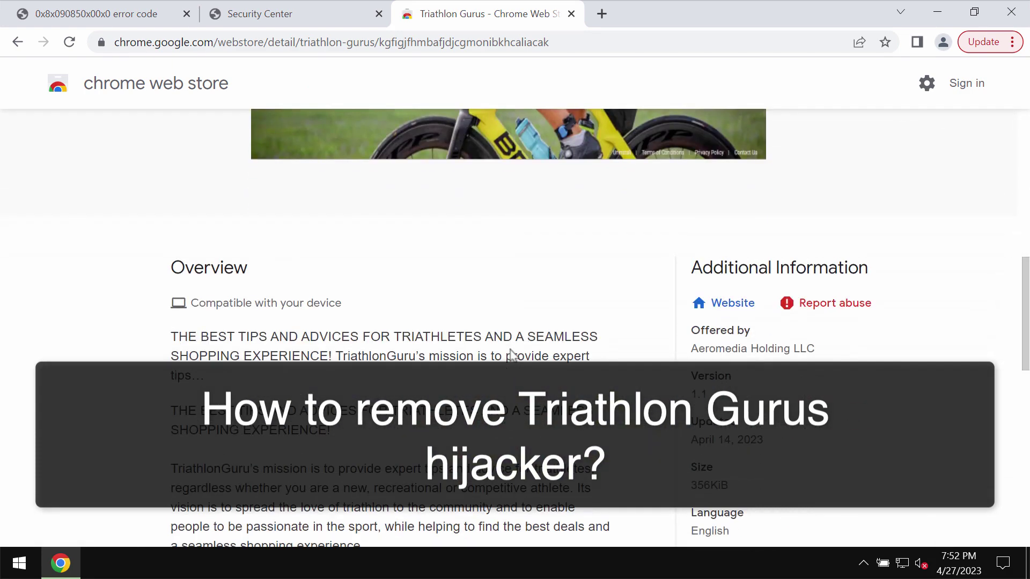
scroll(514, 354, "down", 3)
scroll(514, 354, "down", 3)
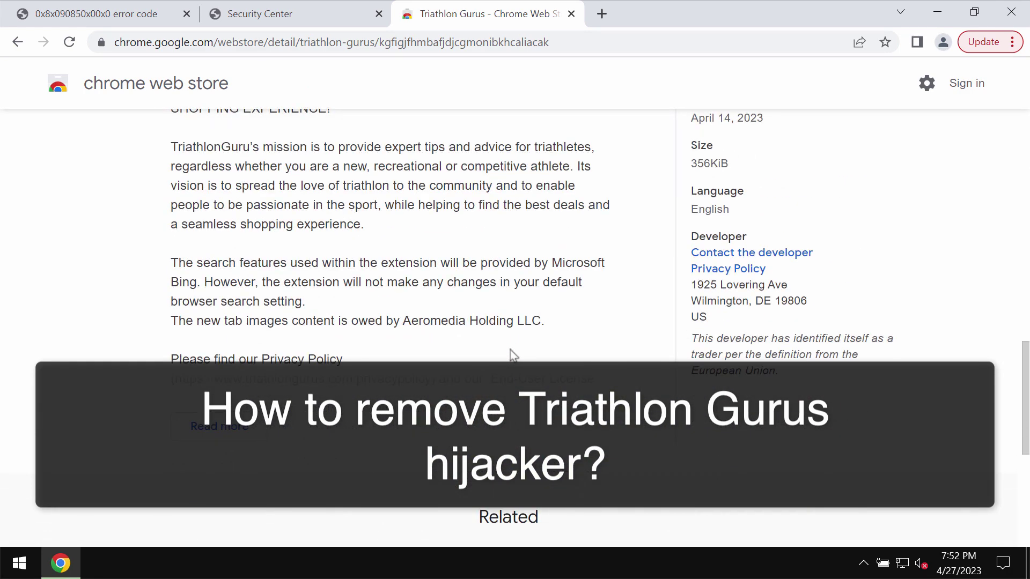
scroll(514, 354, "up", 5)
scroll(513, 355, "up", 8)
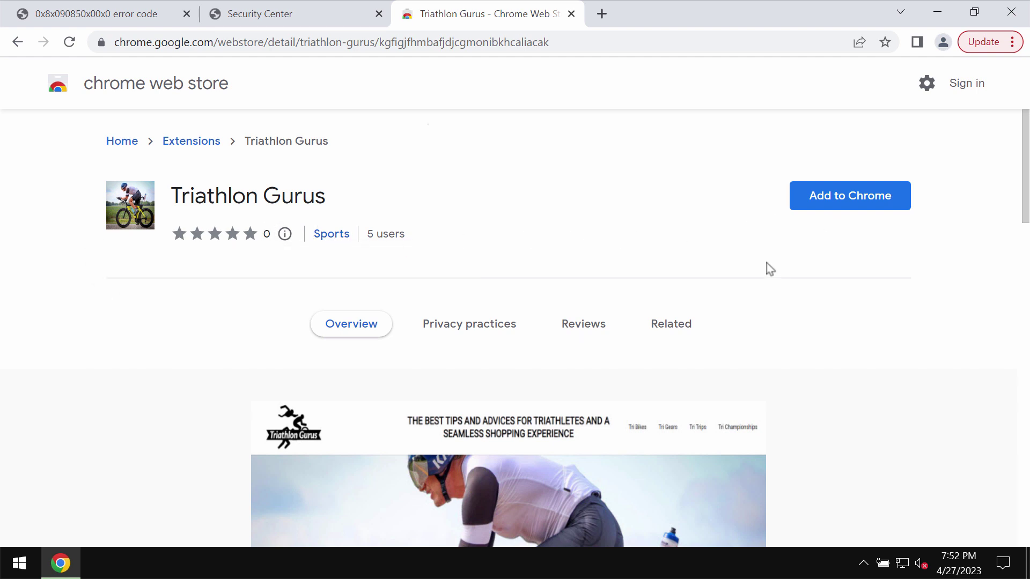
scroll(767, 263, "down", 3)
scroll(767, 263, "down", 3)
scroll(767, 264, "down", 2)
scroll(768, 269, "up", 2)
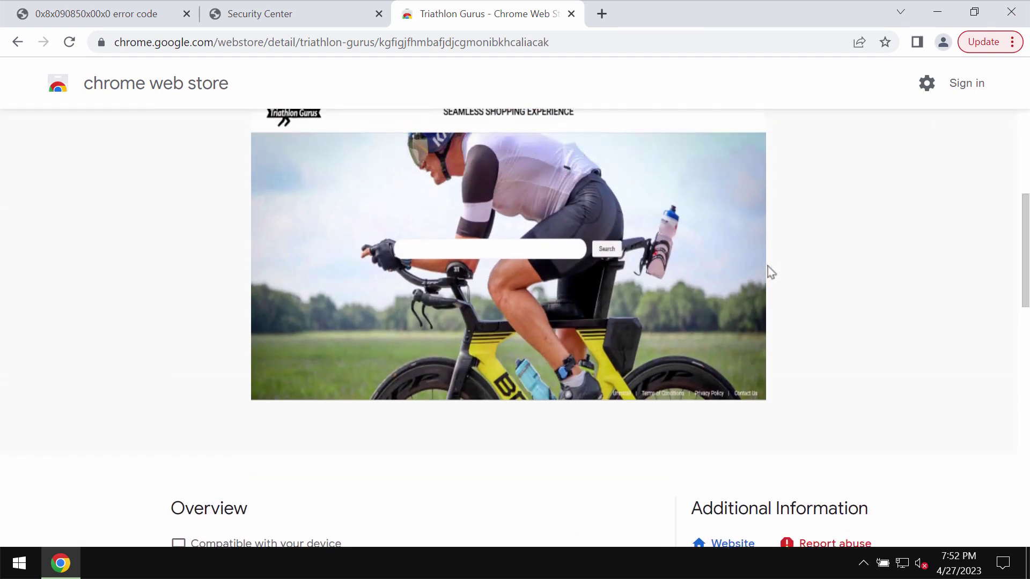
scroll(769, 271, "up", 4)
scroll(769, 271, "up", 5)
- Add the Triathlon Gurus extension to Chrome and dismiss the confirmation notice
left_click(837, 196)
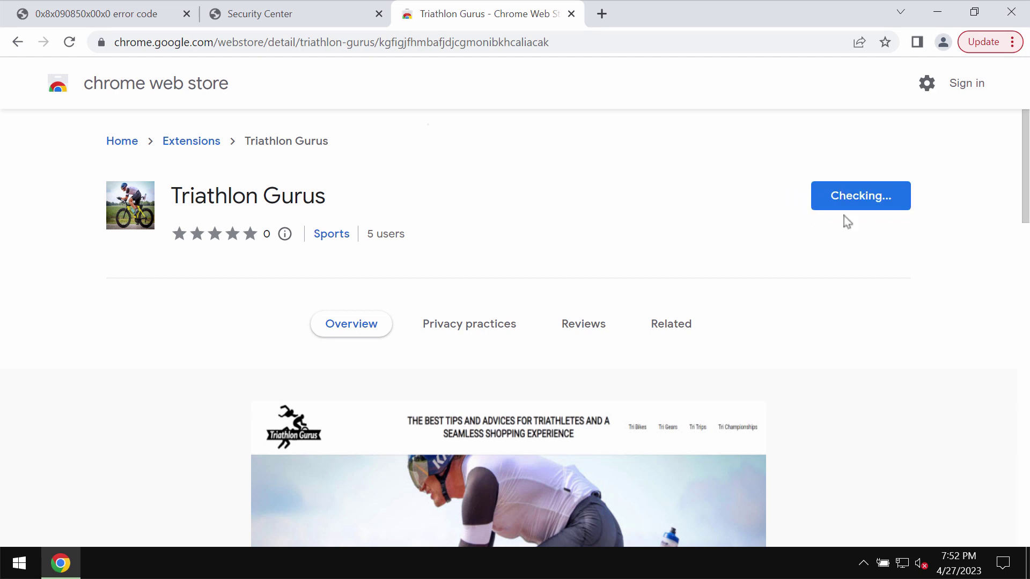
left_click(637, 176)
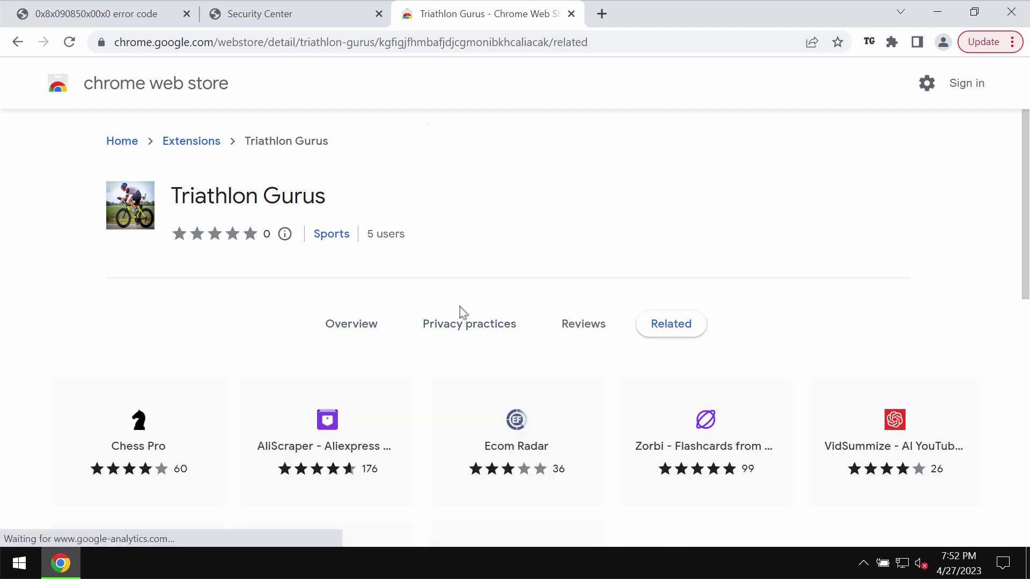
left_click(889, 297)
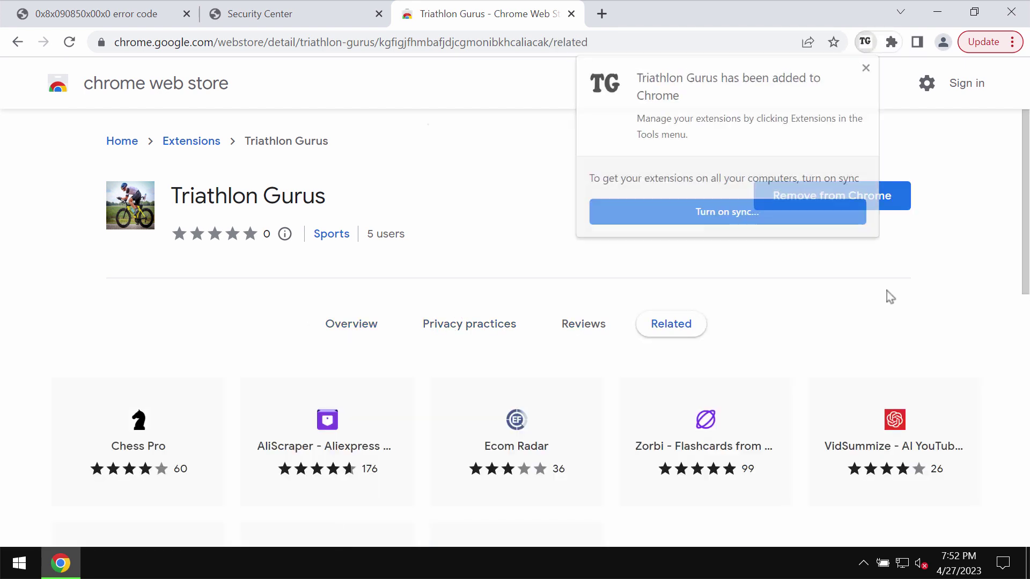
- Keep the Triathlon Gurus start page in a new tab and close the Web Store tab
left_click(602, 14)
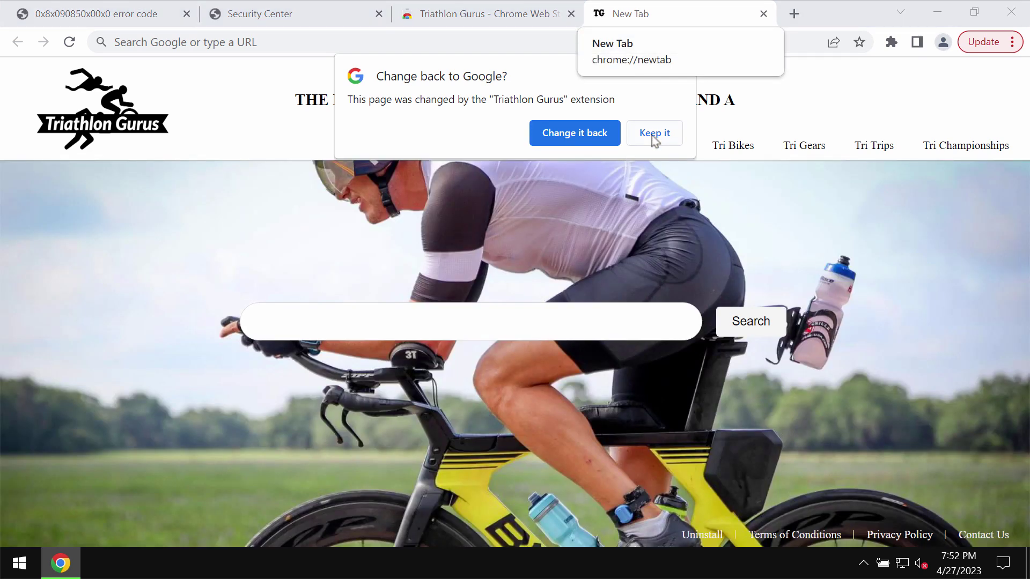
left_click(654, 132)
left_click(572, 14)
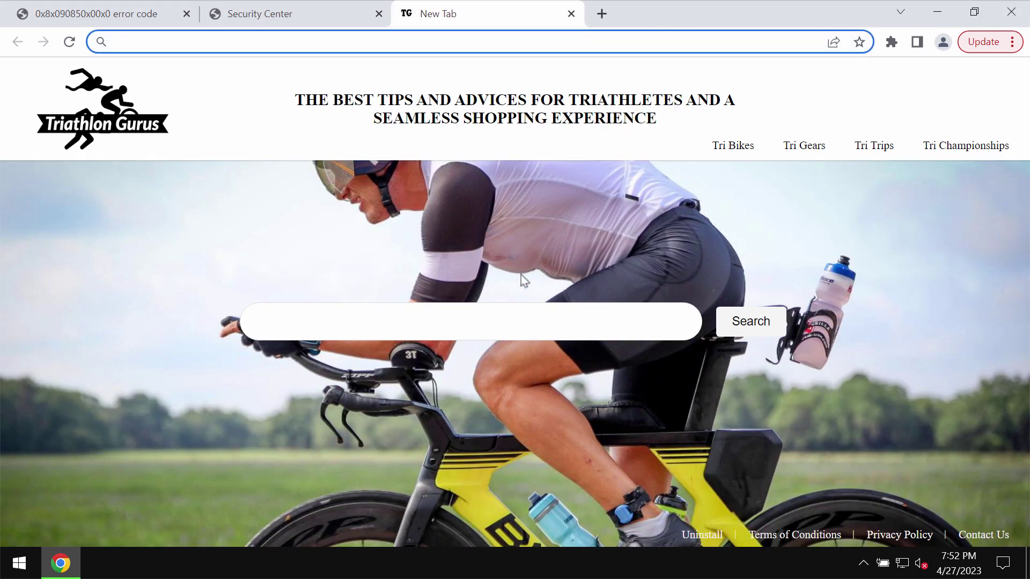
- Test a 'car' search from the Triathlon Gurus page, then close the extra tabs
left_click(531, 315)
type("r")
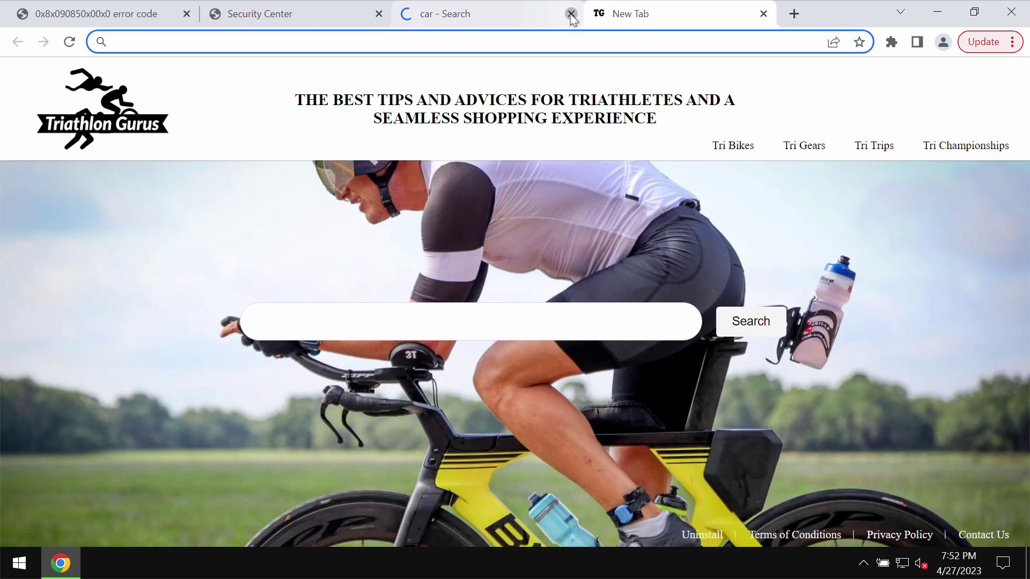
left_click(571, 14)
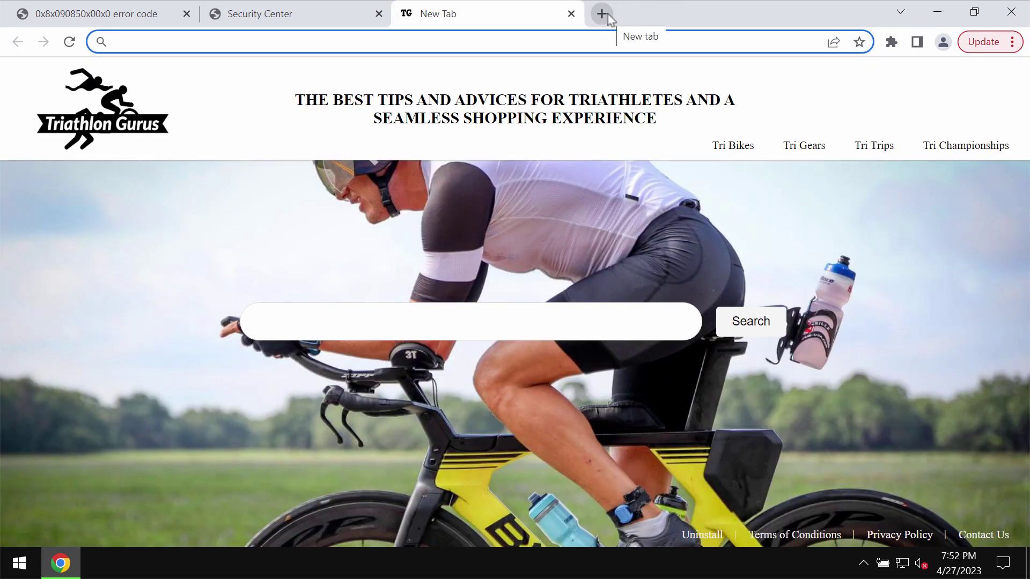
left_click(600, 13)
left_click(572, 13)
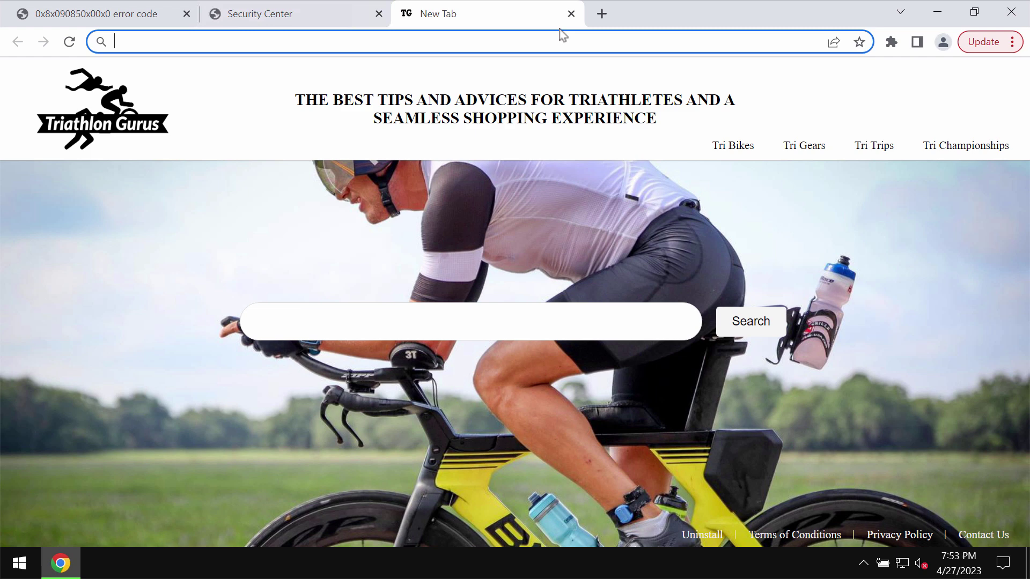
- Turn off Triathlon Gurus in Chrome's Extensions page and confirm its removal
left_click(1012, 43)
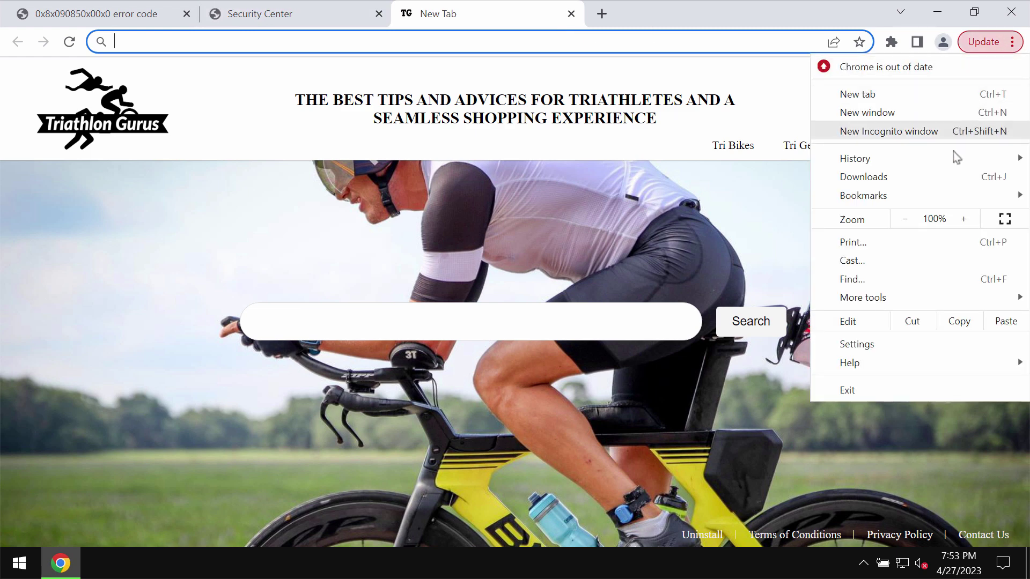
mouse_move(862, 297)
left_click(775, 379)
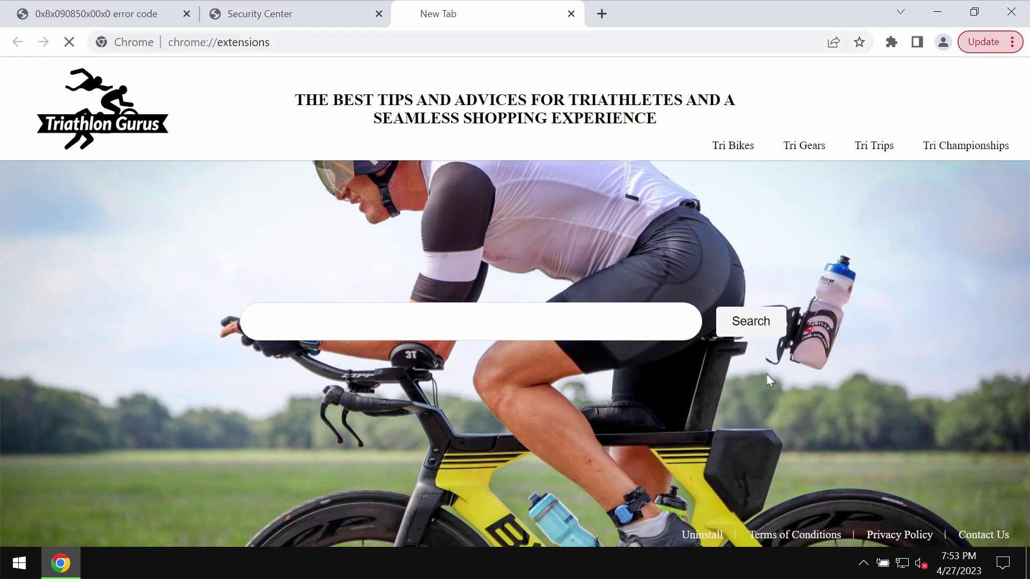
left_click(481, 231)
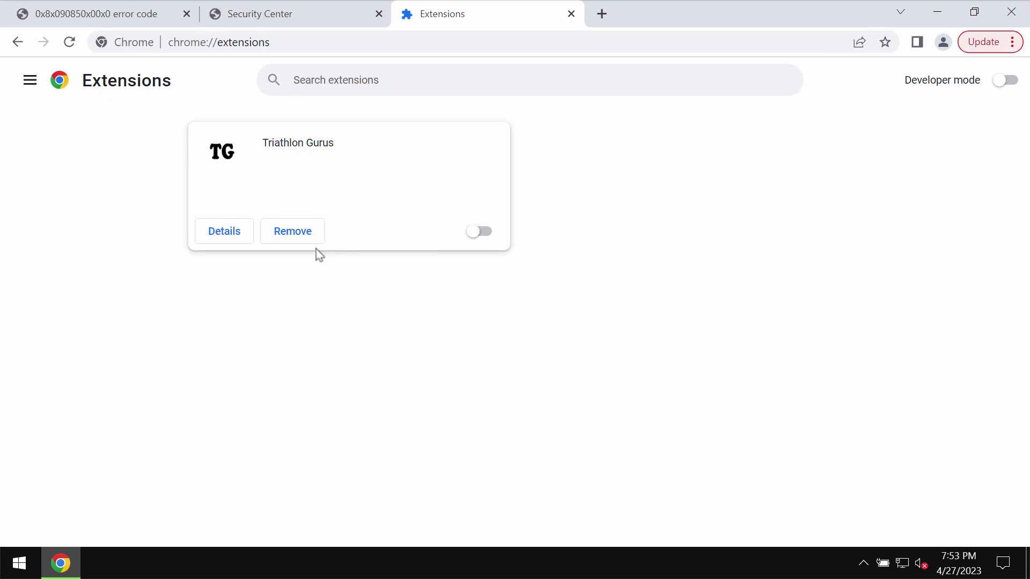
left_click(292, 231)
left_click(585, 161)
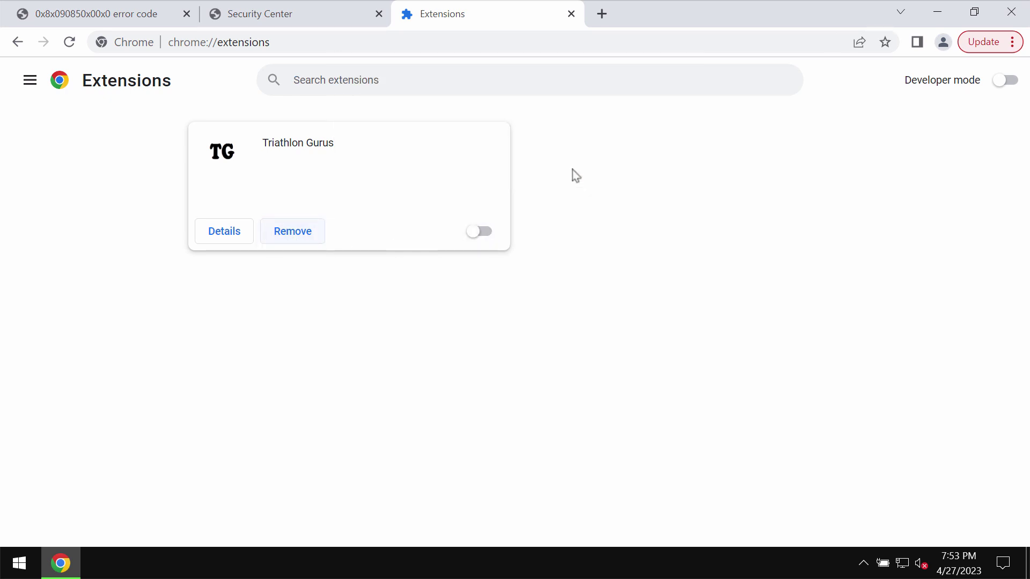
left_click(423, 42)
type("c")
- Load combocleaner.com in the address bar
key("Return")
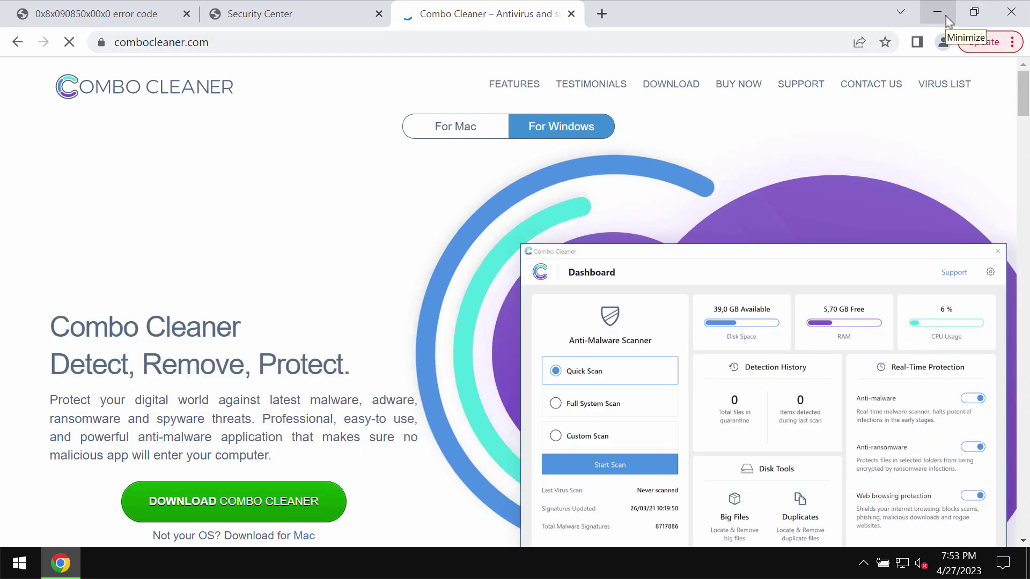
- Launch Combo Cleaner from the desktop, discard the last scan's 13 results, and return to Dashboard
left_click(938, 12)
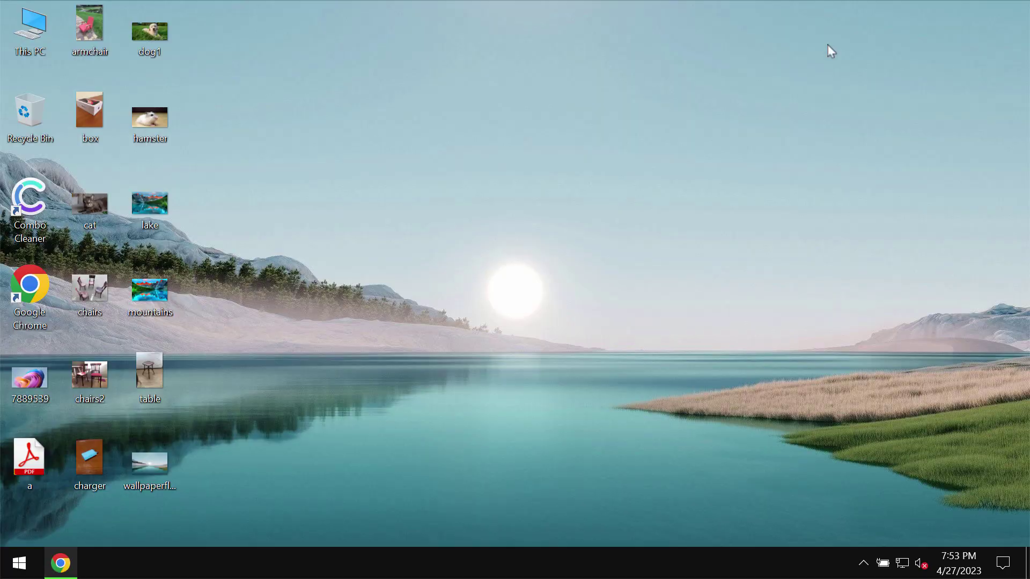
double_click(31, 205)
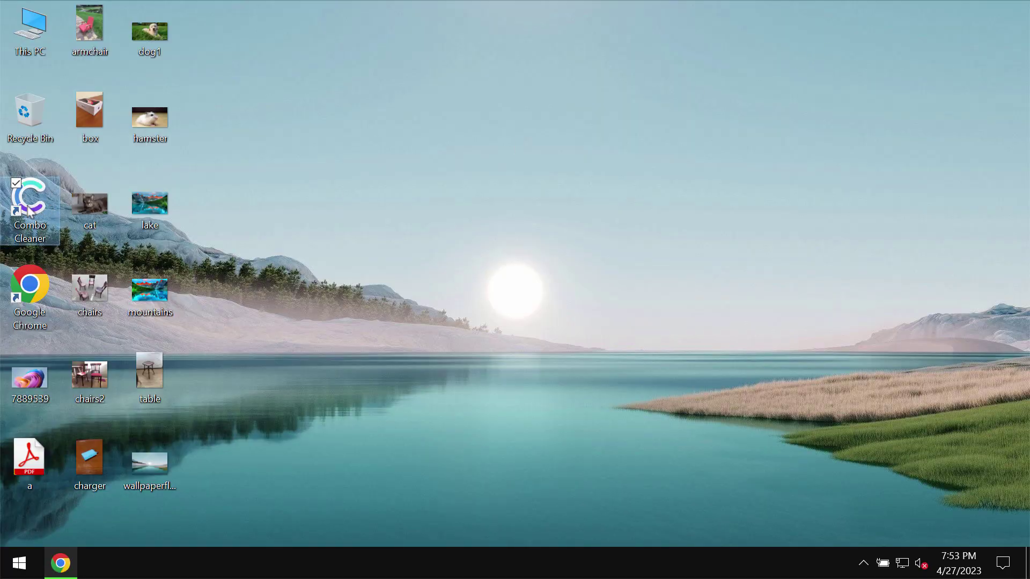
left_click(298, 367)
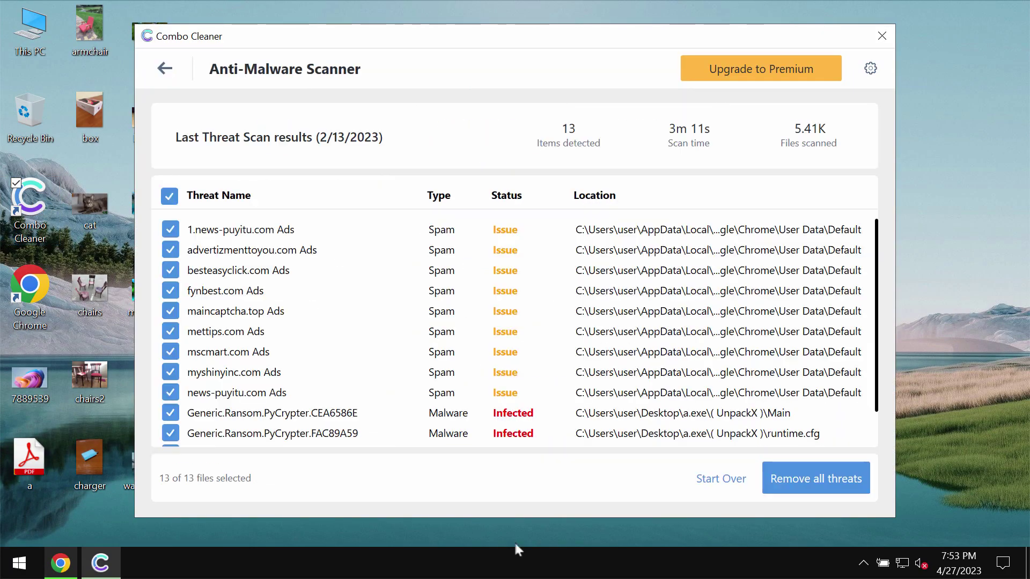
left_click(713, 479)
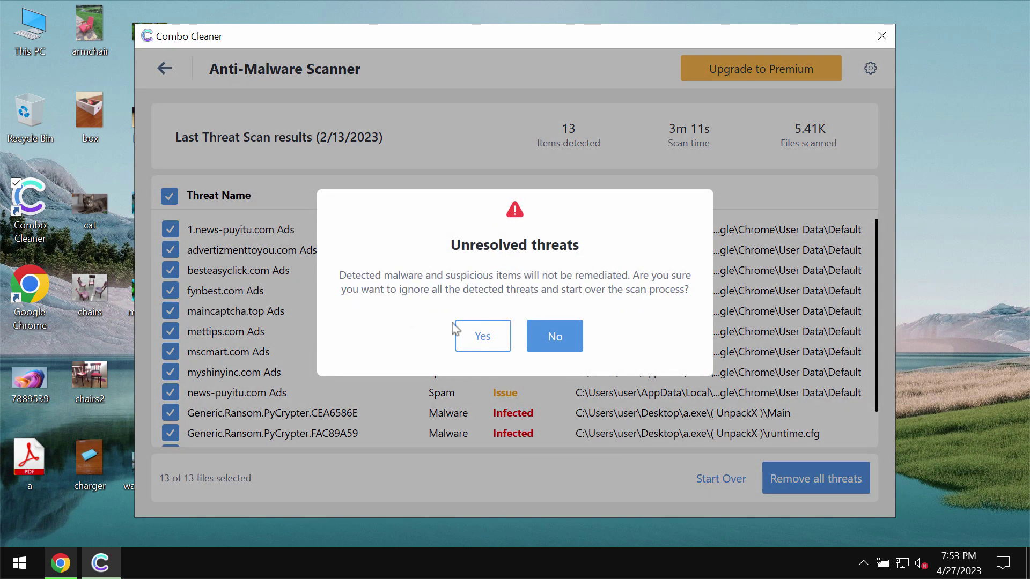
left_click(483, 337)
left_click(164, 70)
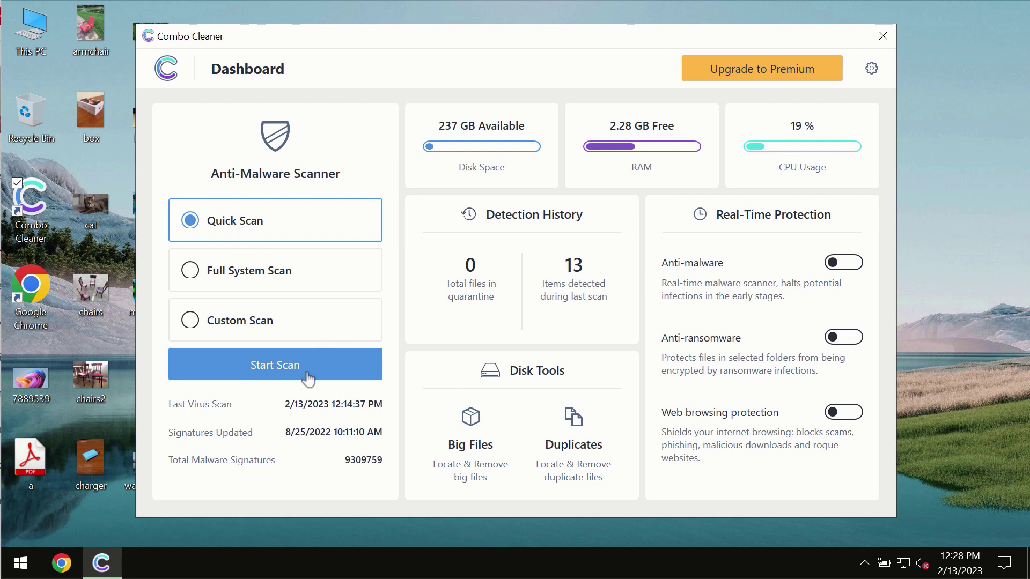
- Start a Quick Scan from the Combo Cleaner Dashboard
left_click(266, 371)
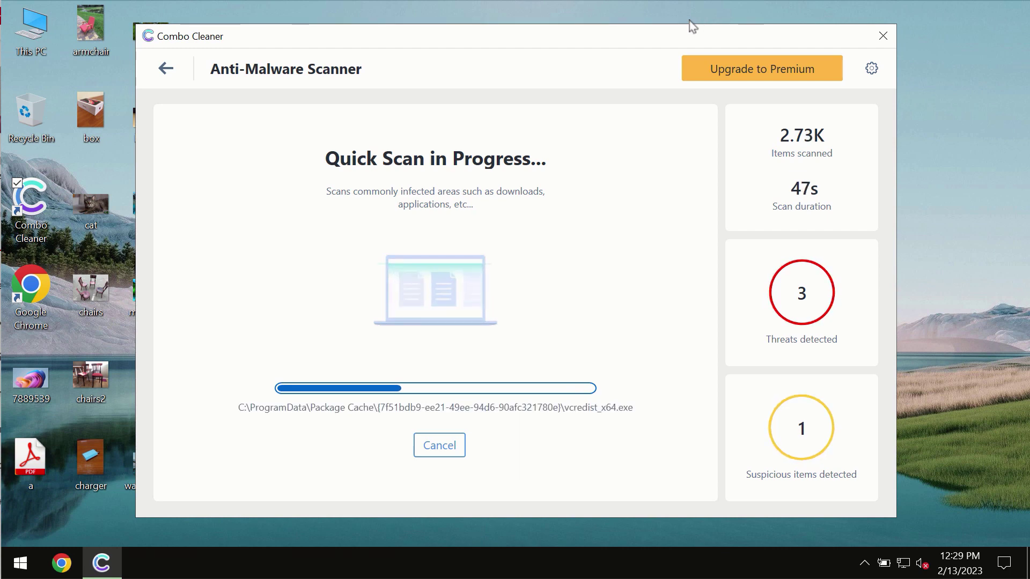
left_click(871, 68)
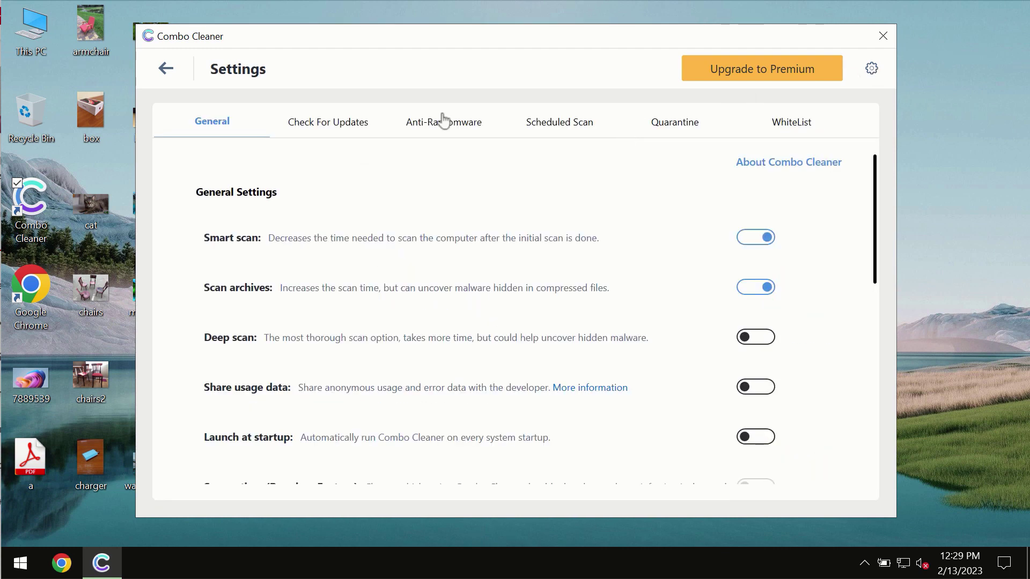
left_click(441, 127)
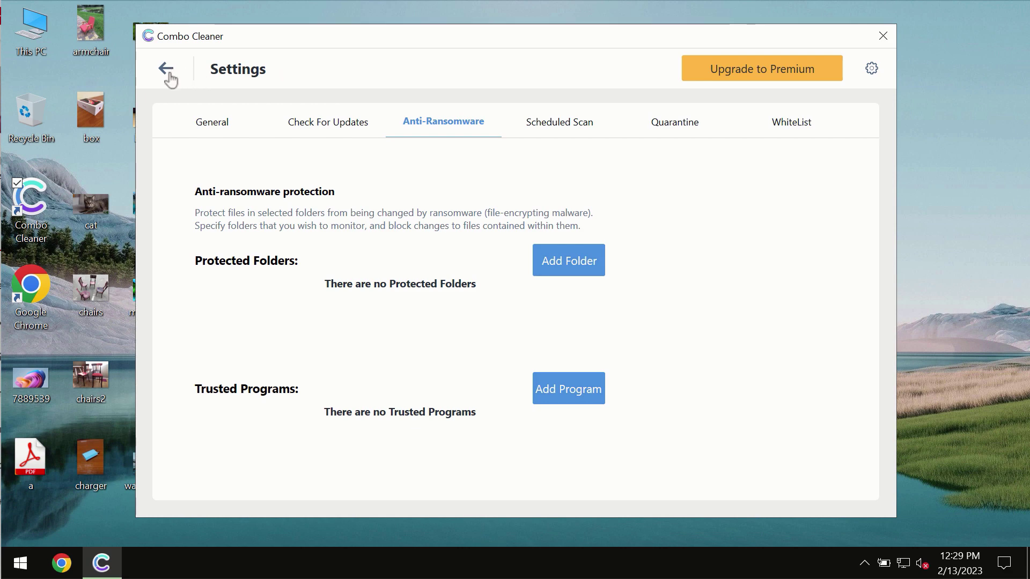
- Leave settings and open the running Quick Scan's progress view
left_click(167, 73)
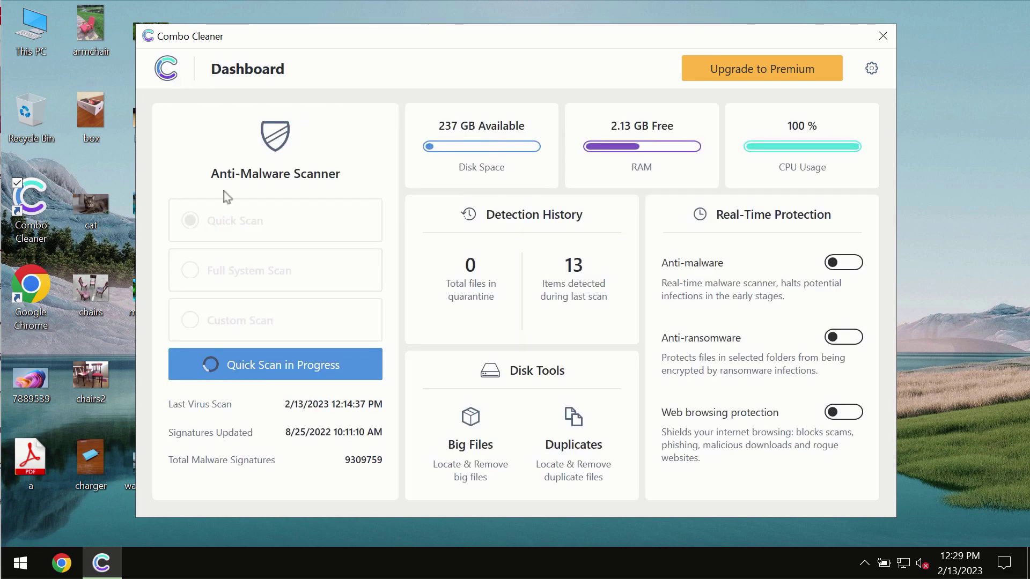
left_click(314, 366)
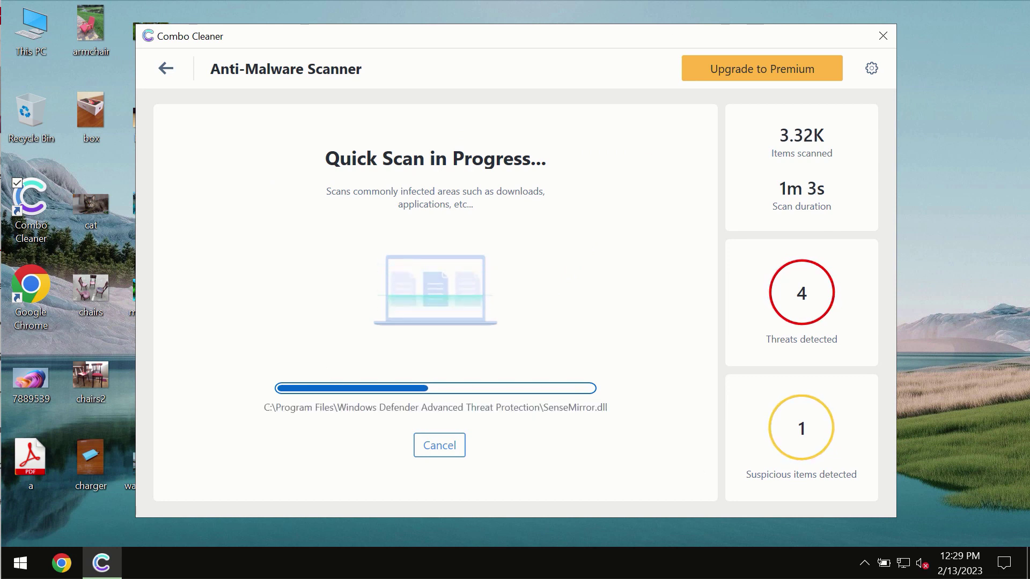